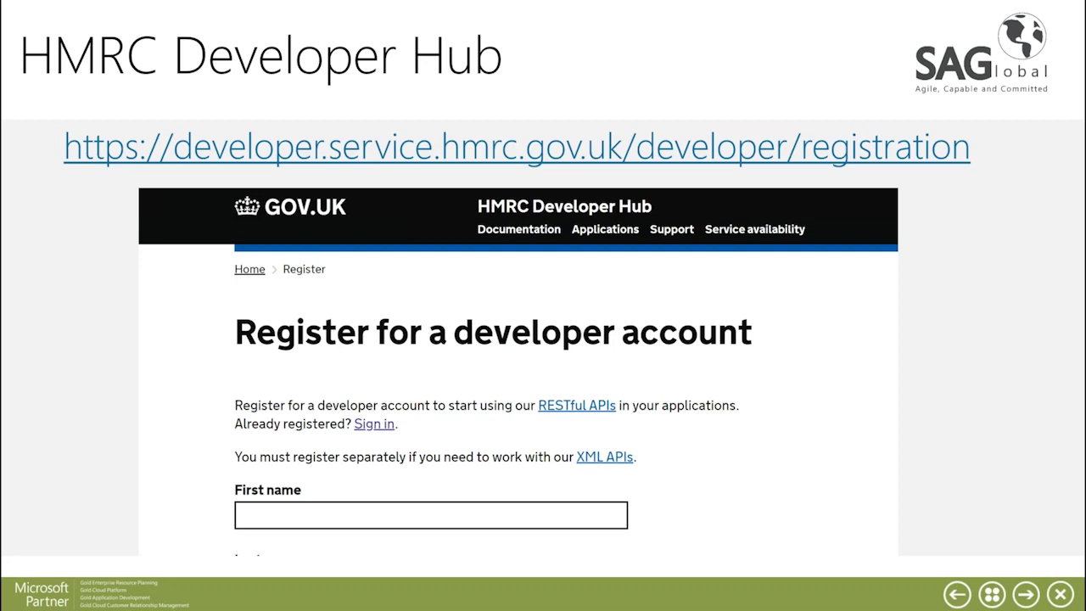
Advance the slideshow to the Plan slide with the project task table.
{"action": "key", "text": "Right"}
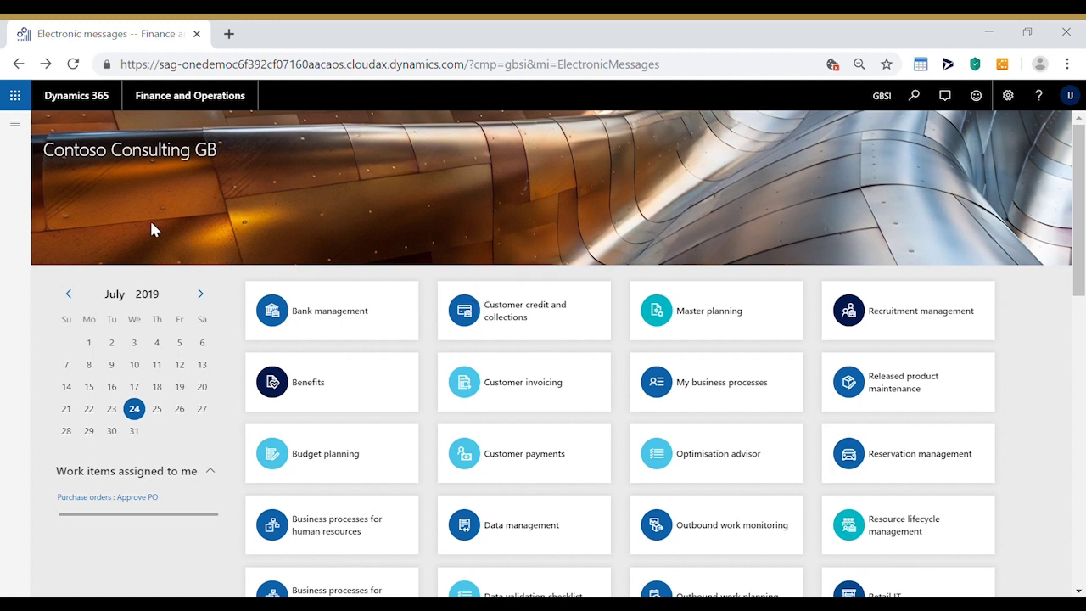
Go to Modules > Tax > Inquiries and reports > Electronic messages > Electronic messages.
{"action": "left_click", "coordinate": [15, 124]}
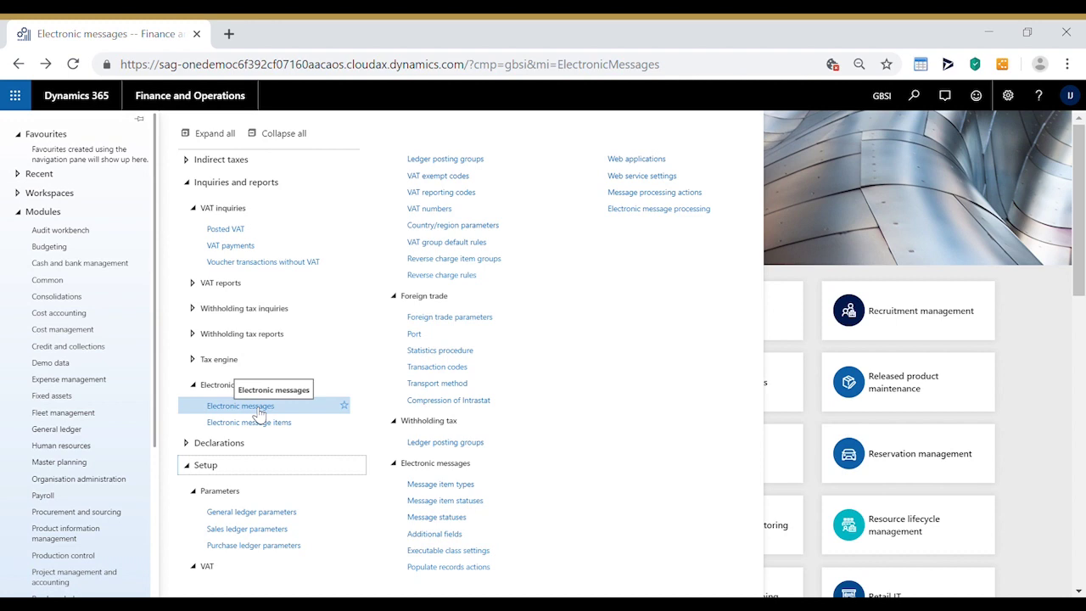
{"action": "left_click", "coordinate": [246, 407]}
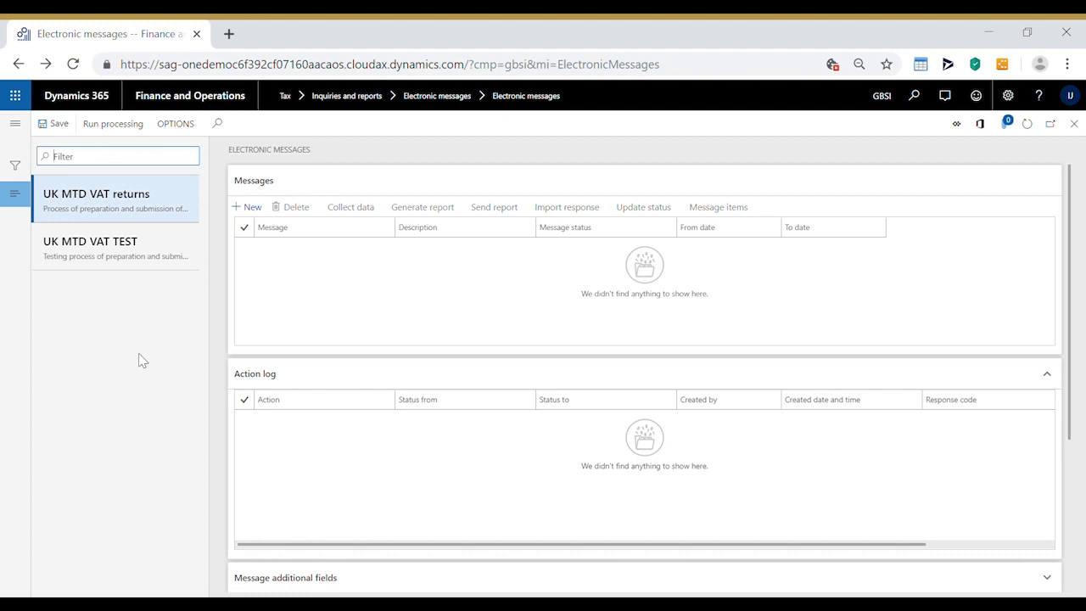
Select UK MTD VAT TEST to list messages GBSI-000081 through GBSI-000098.
{"action": "left_click", "coordinate": [168, 254]}
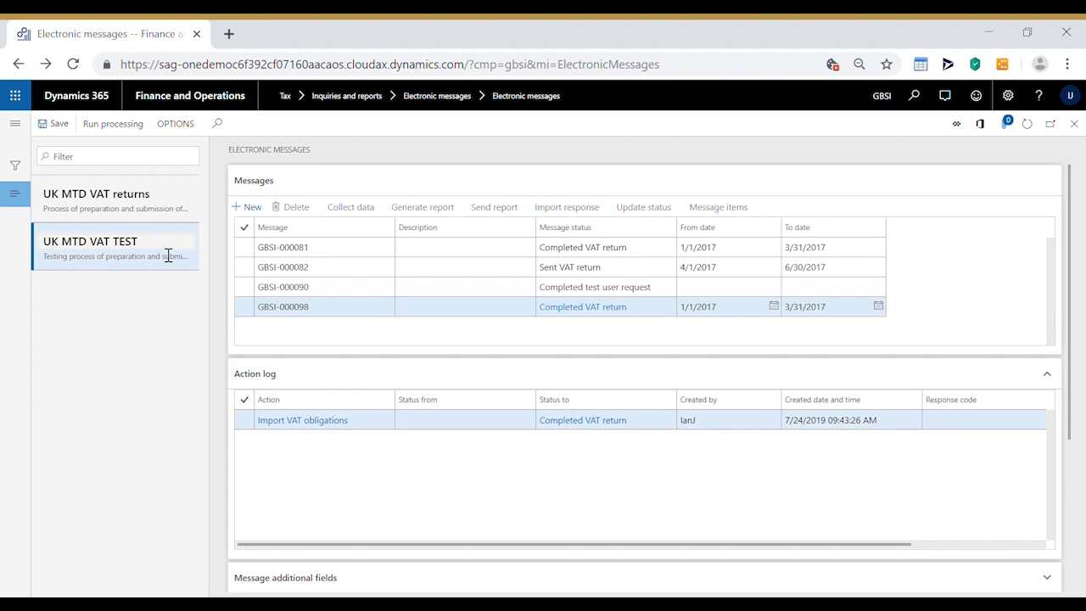
Run the Create VAT obligation request action to add message GBSI-000100 (New obligation request).
{"action": "left_click", "coordinate": [252, 208]}
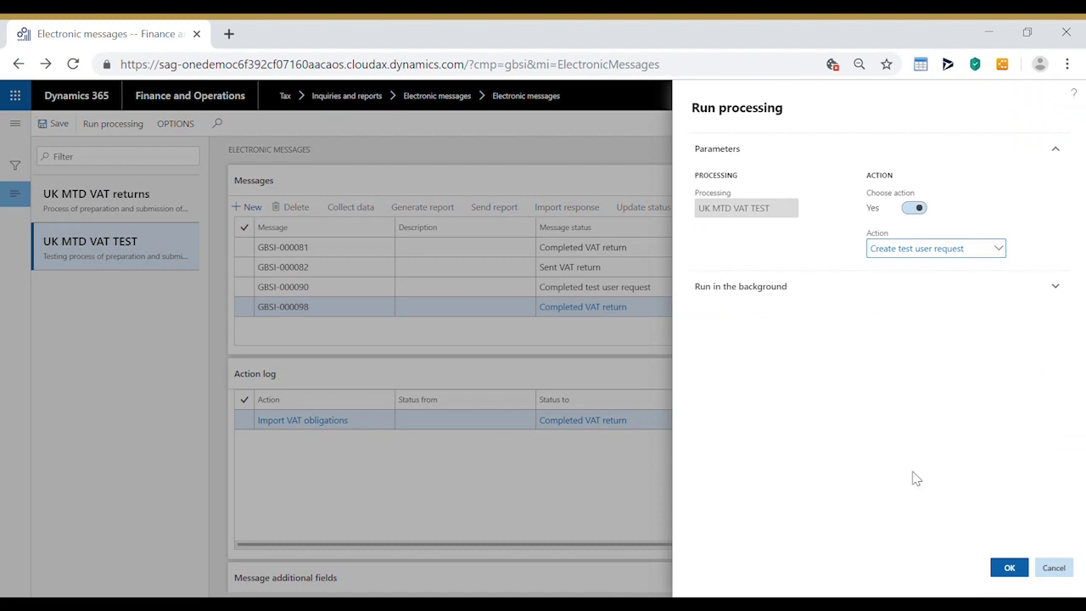
{"action": "left_click", "coordinate": [1004, 253]}
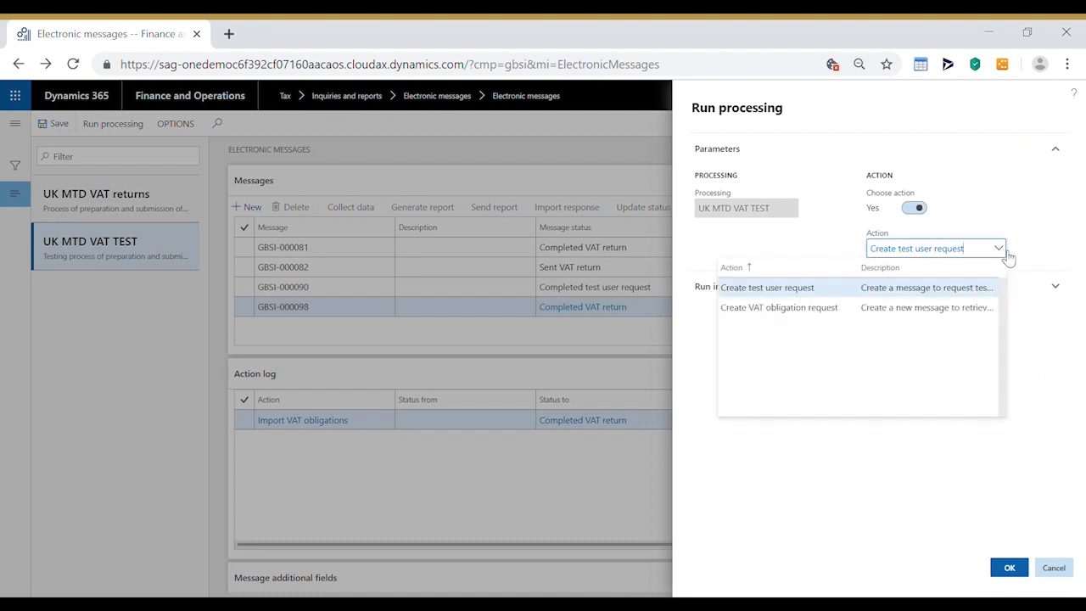
{"action": "left_click", "coordinate": [817, 316]}
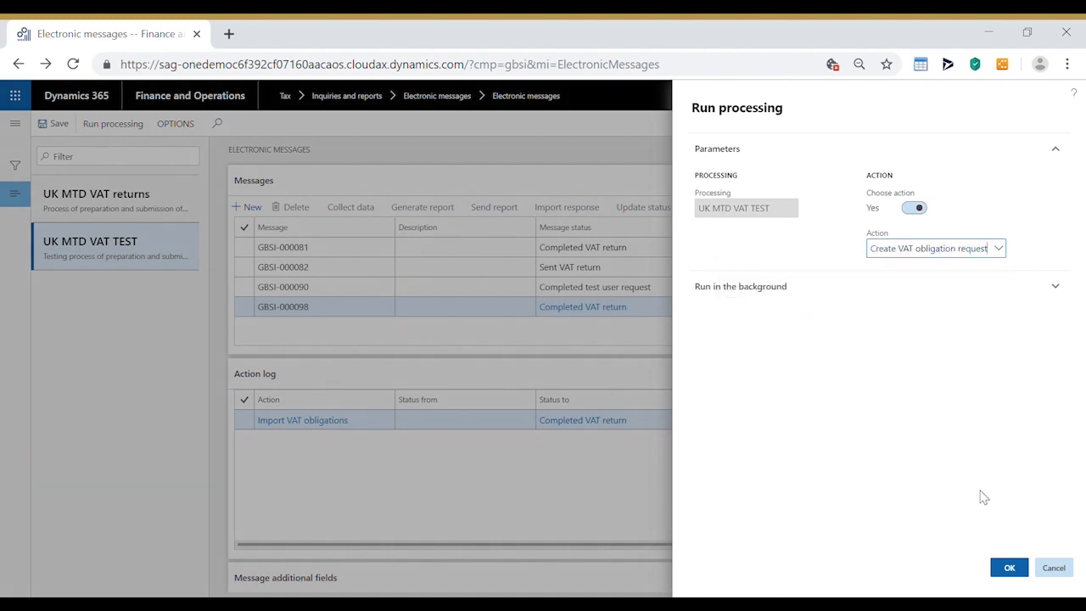
{"action": "left_click", "coordinate": [1023, 574]}
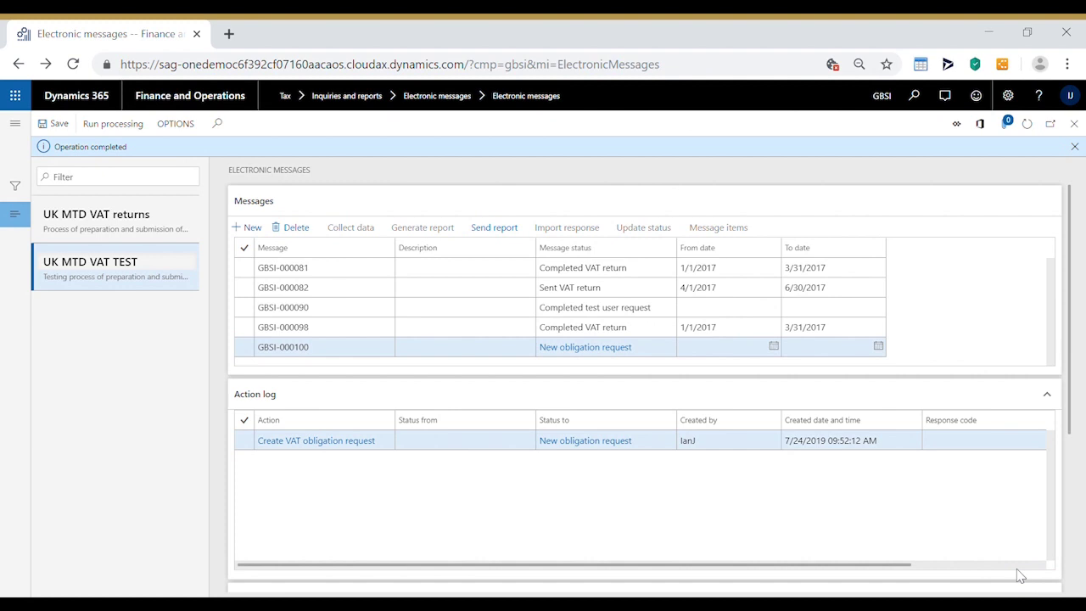
Set GBSI-000100's From date to 4/1/2017 and To date to 6/30/2017.
{"action": "left_click", "coordinate": [705, 354]}
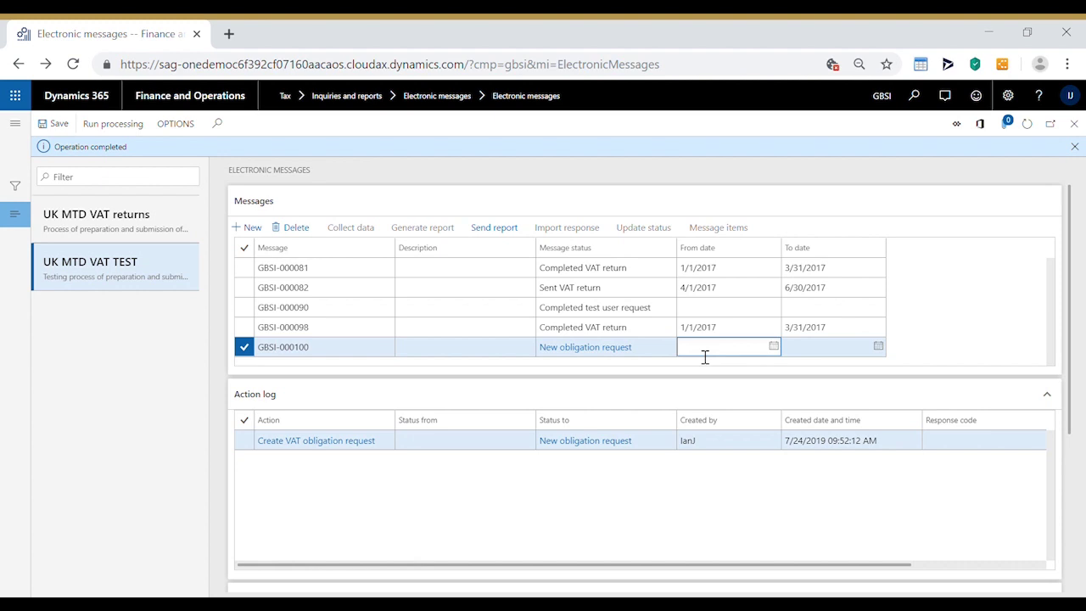
{"action": "type", "text": "4/1"}
{"action": "type", "text": "/2017"}
{"action": "key", "text": "Tab"}
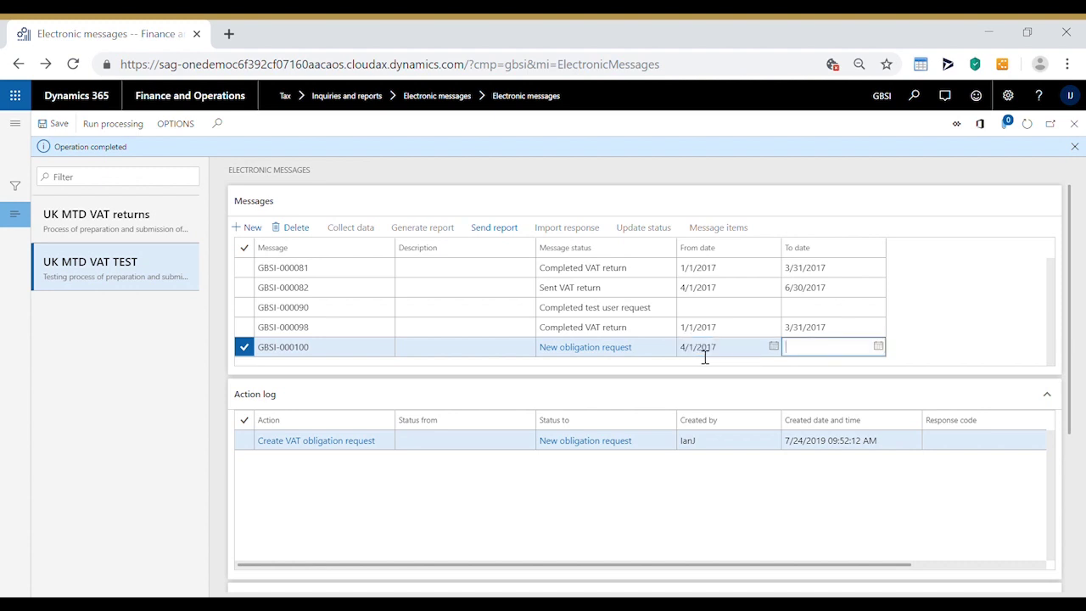
{"action": "type", "text": "6/30/2017"}
Test-retrieve VAT obligations for GBSI-000100, then select the resulting New VAT return GBSI-000102.
{"action": "left_click", "coordinate": [504, 233]}
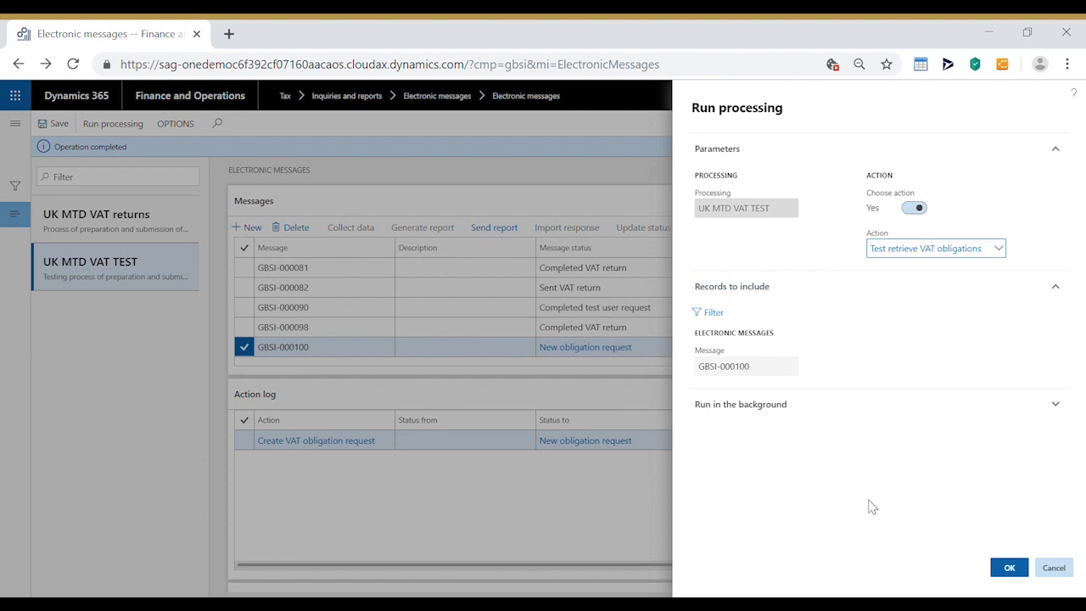
{"action": "left_click", "coordinate": [1006, 573]}
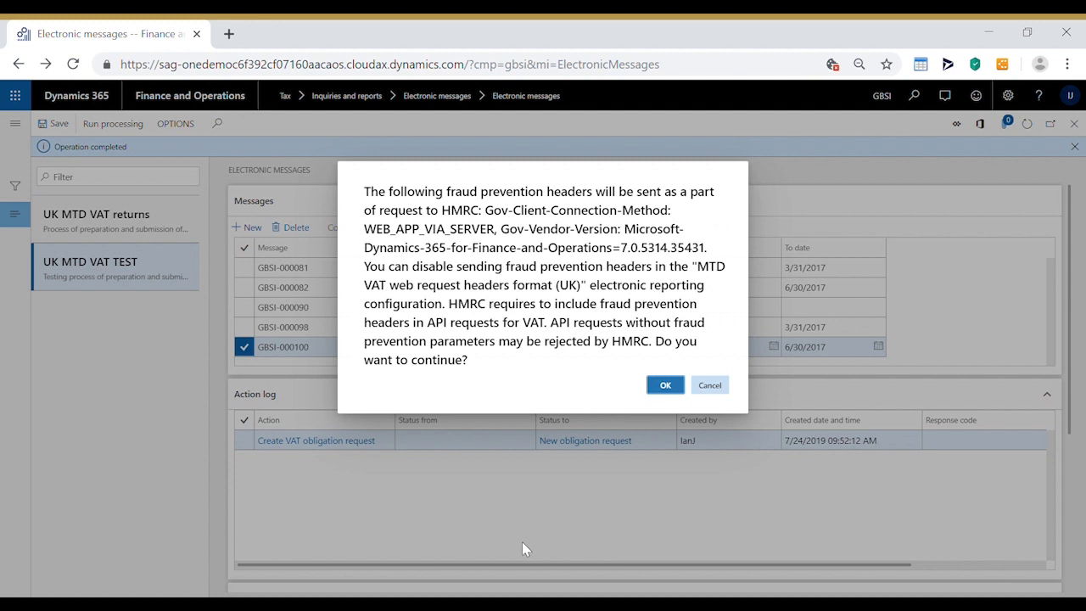
{"action": "left_click", "coordinate": [664, 388]}
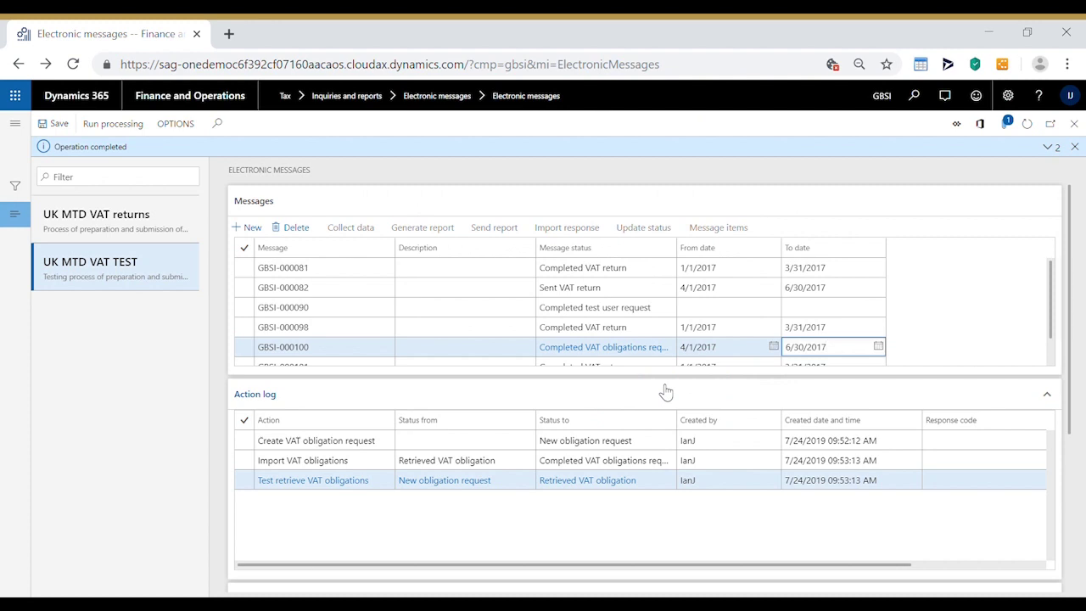
{"action": "scroll", "coordinate": [1052, 358], "scroll_direction": "down", "scroll_amount": 1}
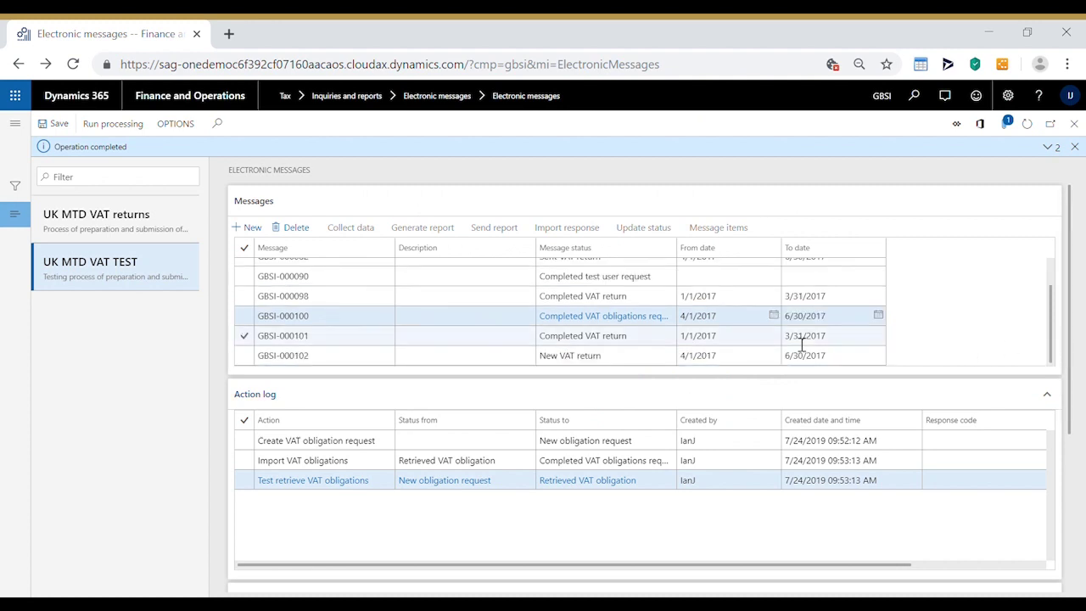
{"action": "left_click", "coordinate": [629, 358]}
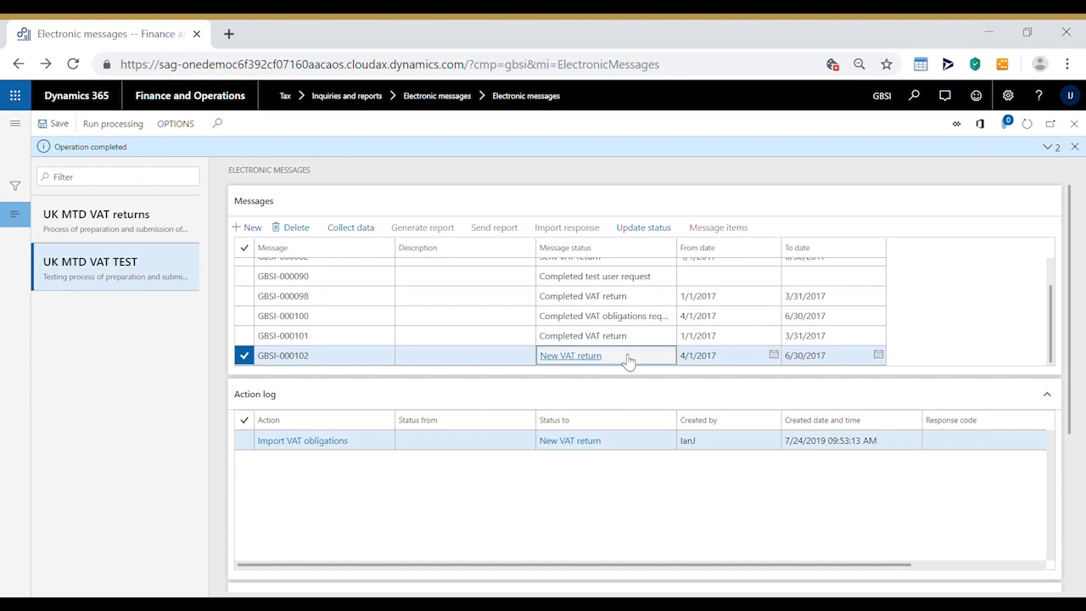
Run Populate VAT return records for GBSI-000102 and show its Populated item GBSI-00010.
{"action": "left_click", "coordinate": [357, 232]}
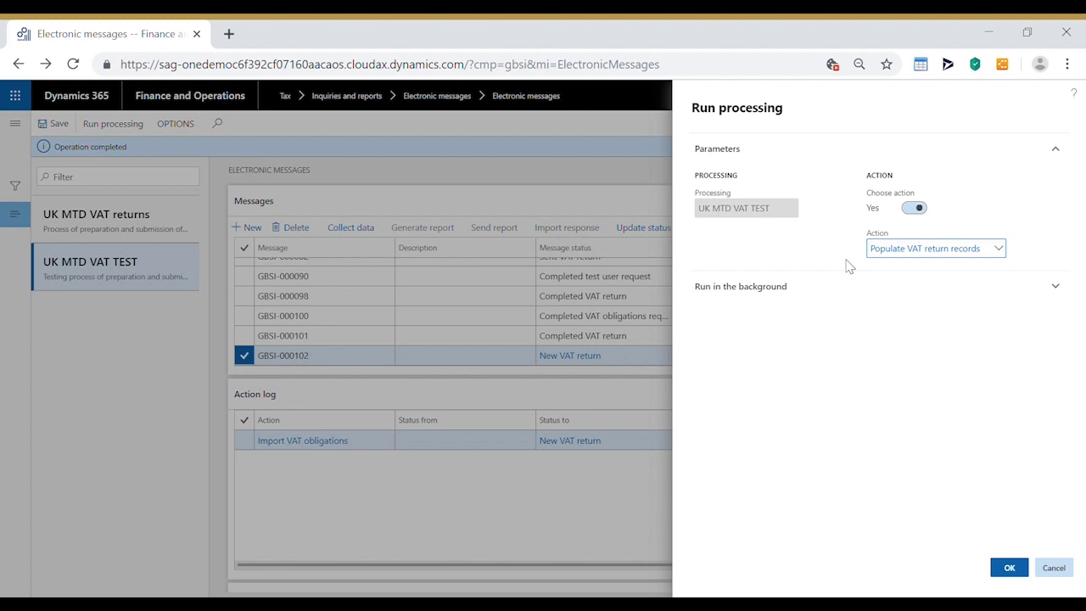
{"action": "left_click", "coordinate": [1009, 568]}
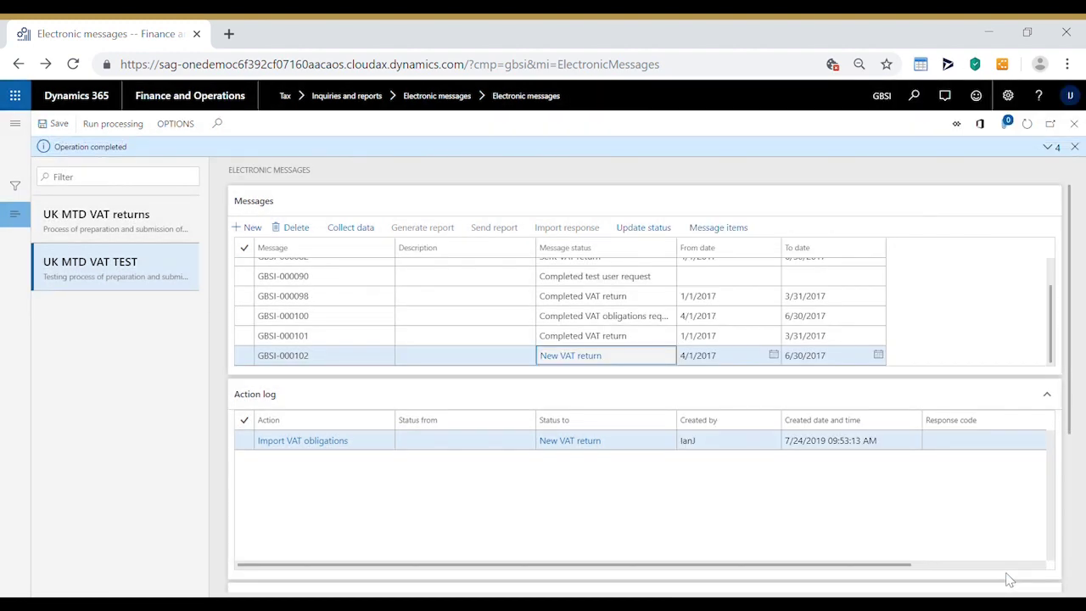
{"action": "left_click", "coordinate": [1048, 399]}
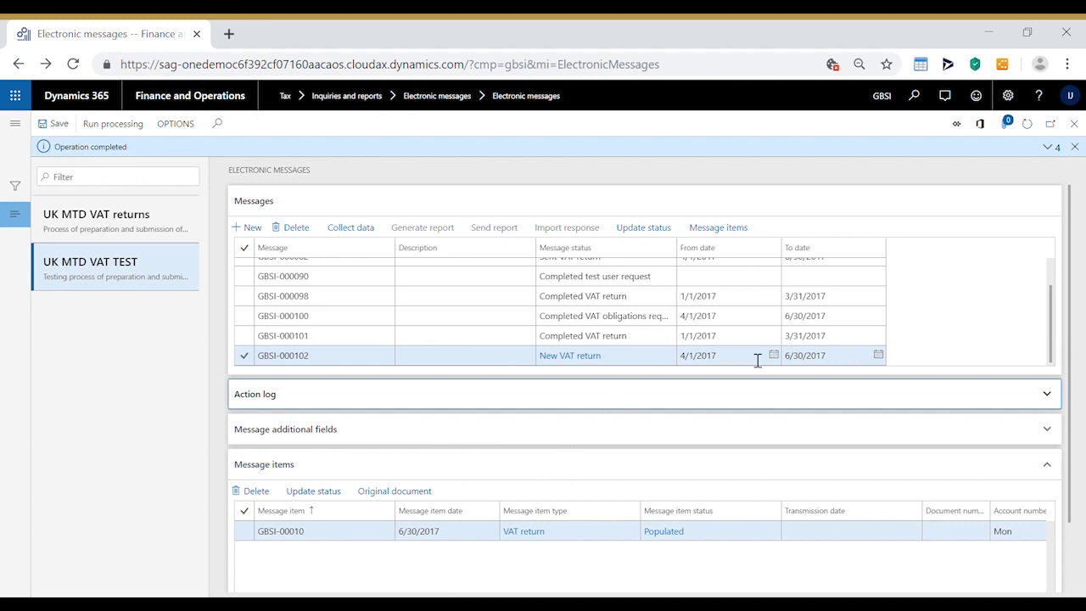
Update GBSI-000102's status with the Ready to generate VAT return action.
{"action": "left_click", "coordinate": [647, 234]}
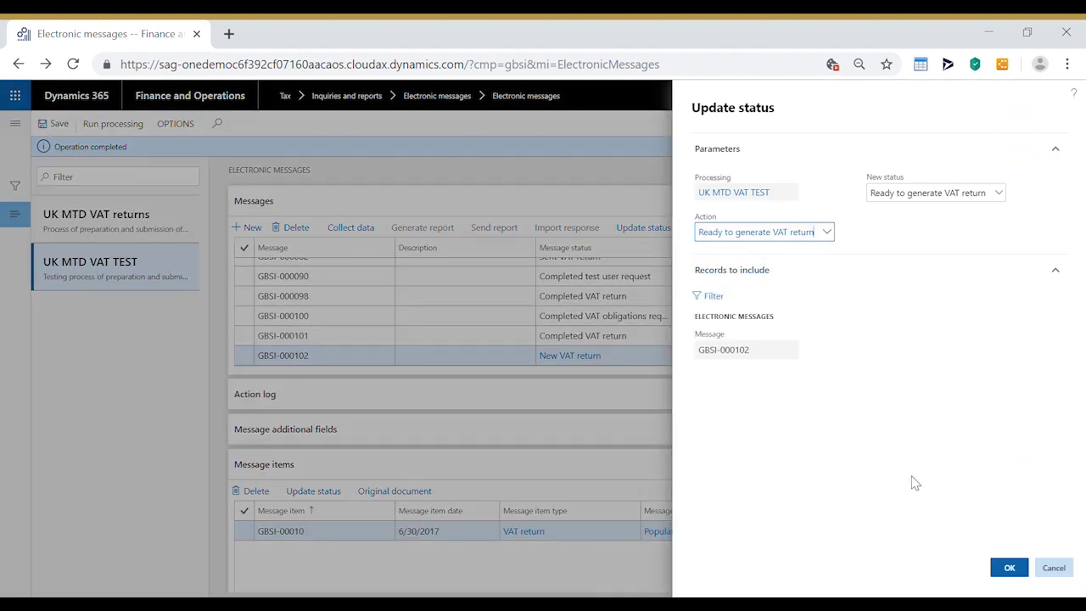
{"action": "left_click", "coordinate": [1014, 572]}
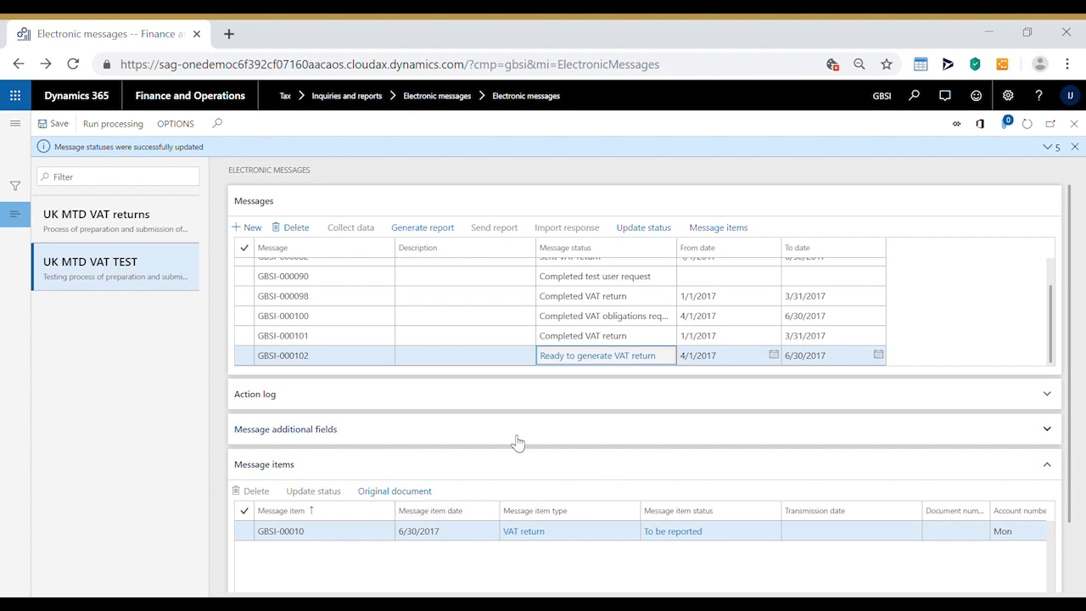
Run the Generate file for submission action for GBSI-000102.
{"action": "left_click", "coordinate": [427, 230]}
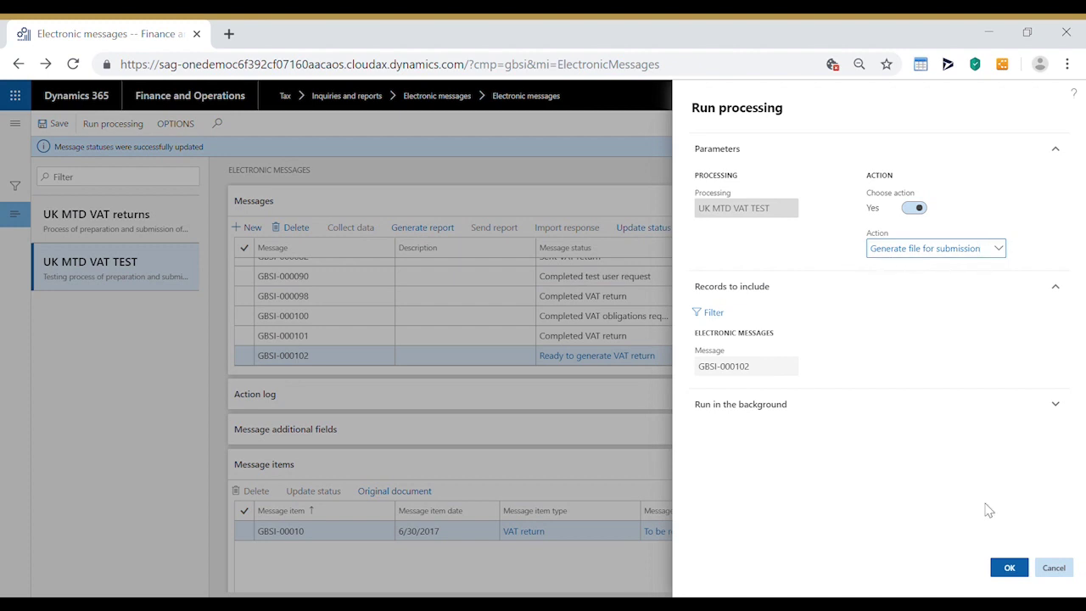
{"action": "left_click", "coordinate": [1008, 568]}
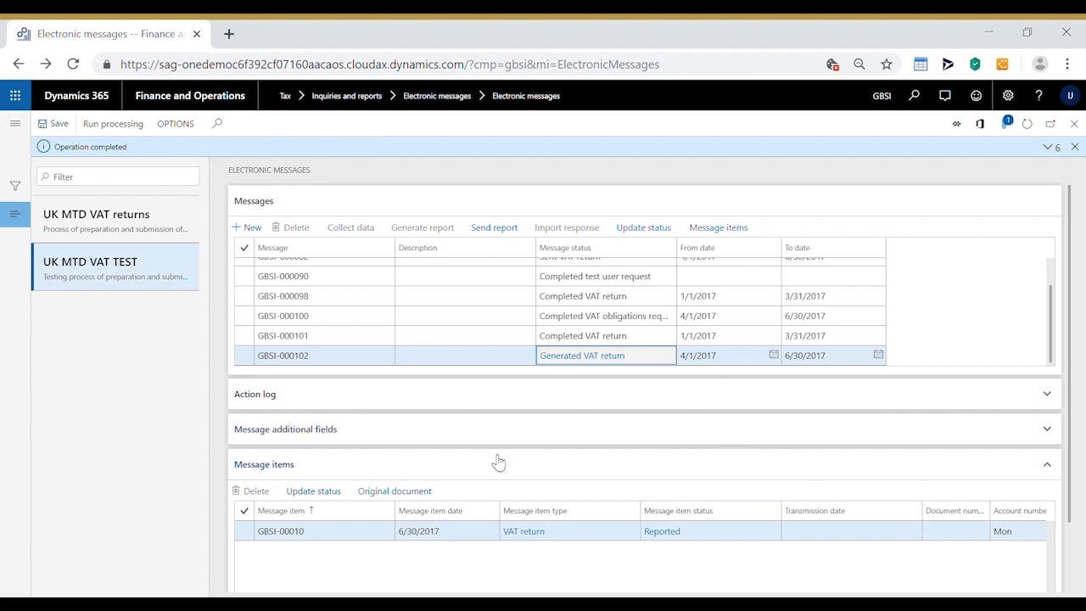
Test-submit GBSI-000102's VAT return, accepting the legal declaration and fraud headers, then check both rows.
{"action": "left_click", "coordinate": [501, 231]}
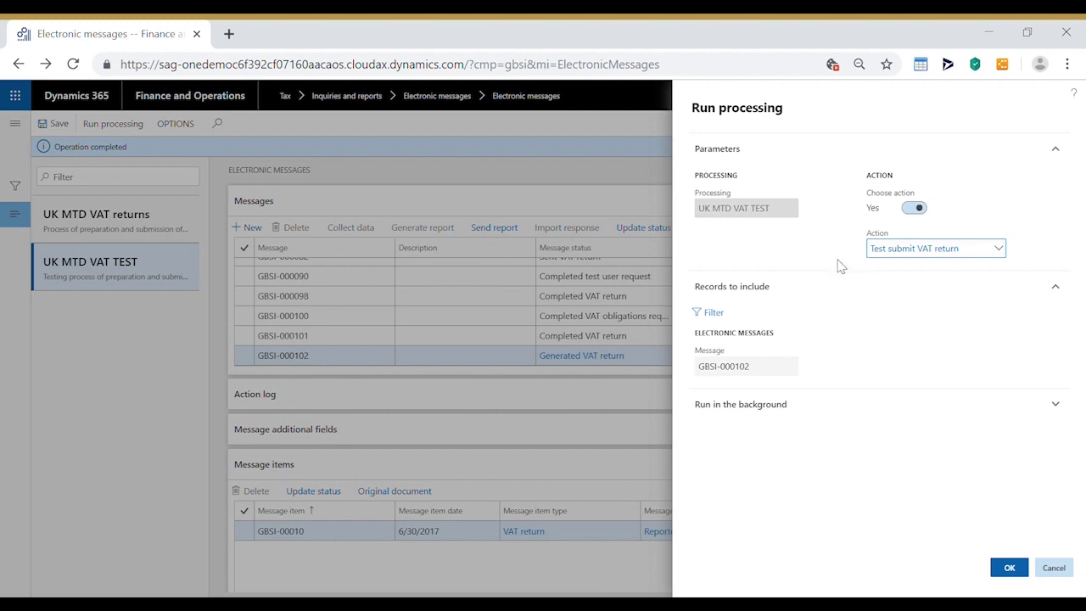
{"action": "left_click", "coordinate": [1010, 570]}
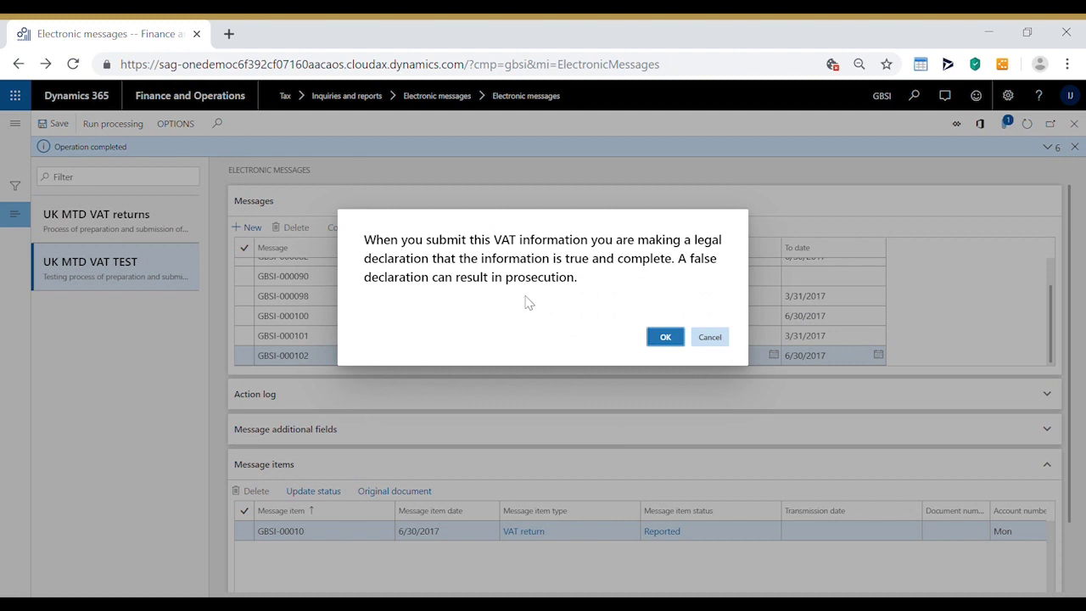
{"action": "left_click", "coordinate": [670, 339]}
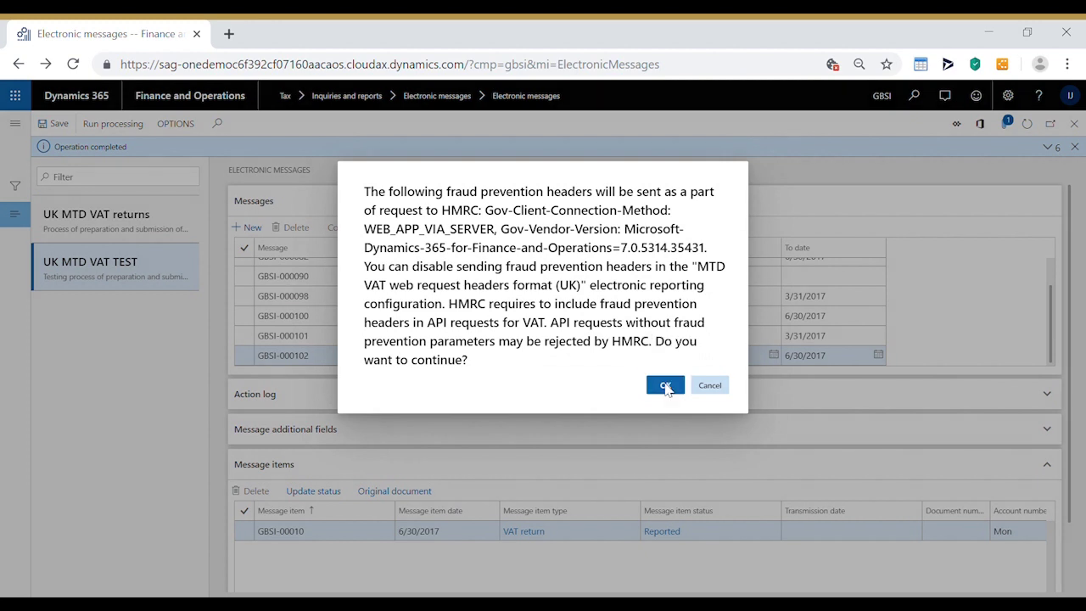
{"action": "left_click", "coordinate": [666, 386]}
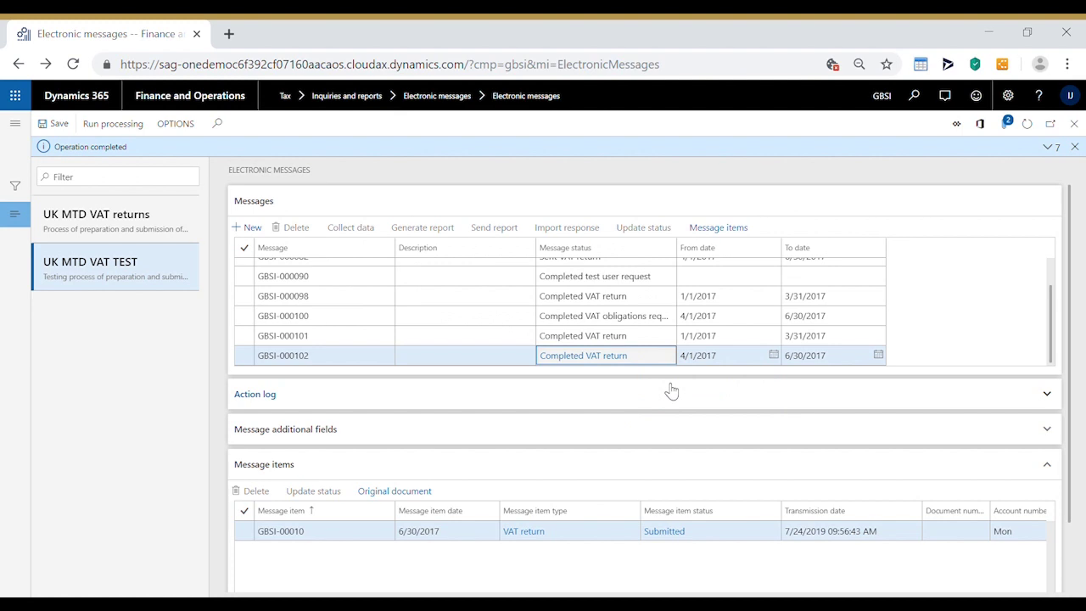
{"action": "left_click", "coordinate": [643, 360]}
{"action": "left_click", "coordinate": [747, 532]}
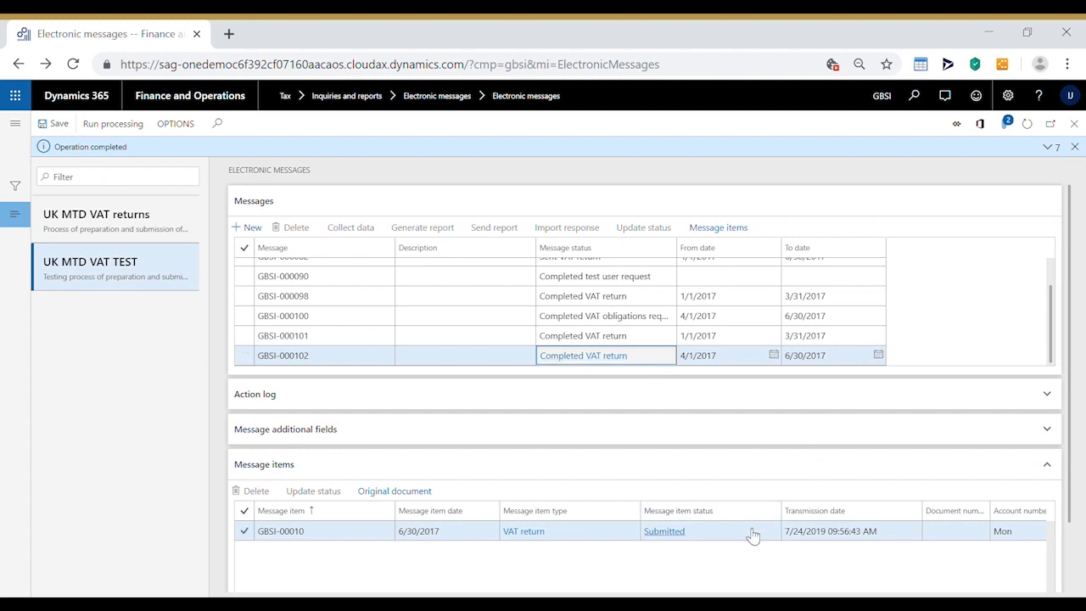